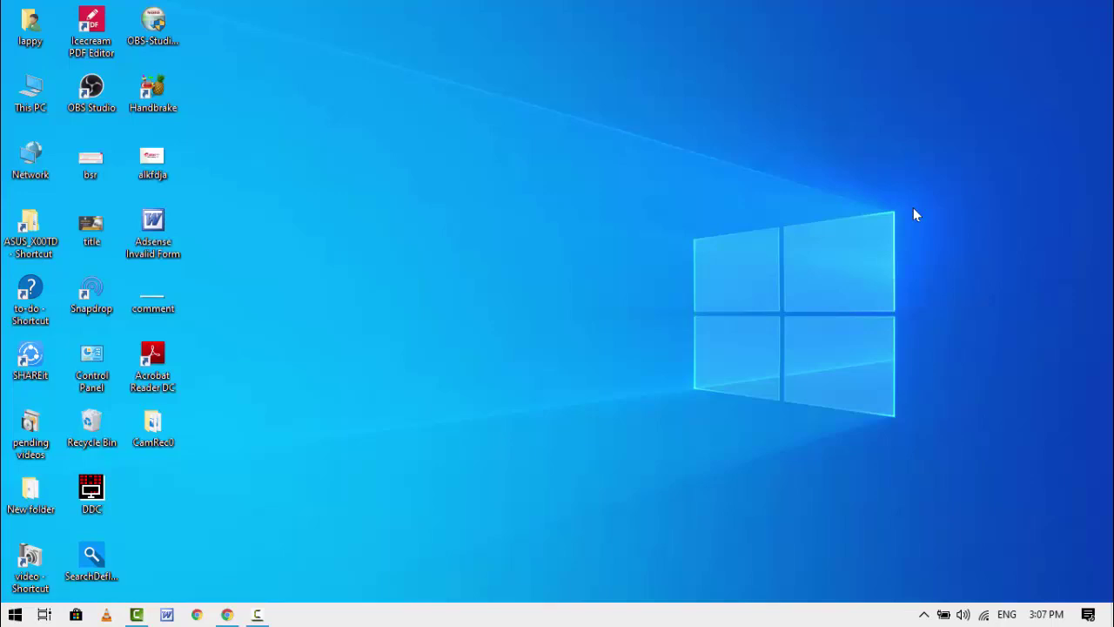
Find the Windows Explorer process in Task Manager and show its Restart option, closing Task Manager without ending any process
left_click(913, 210)
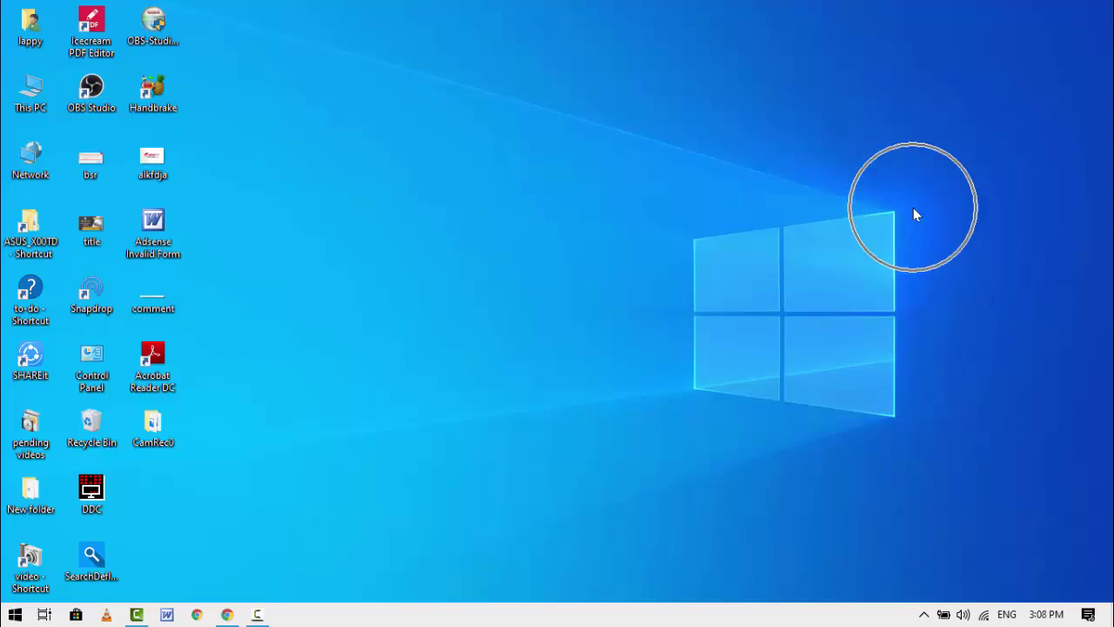
right_click(414, 621)
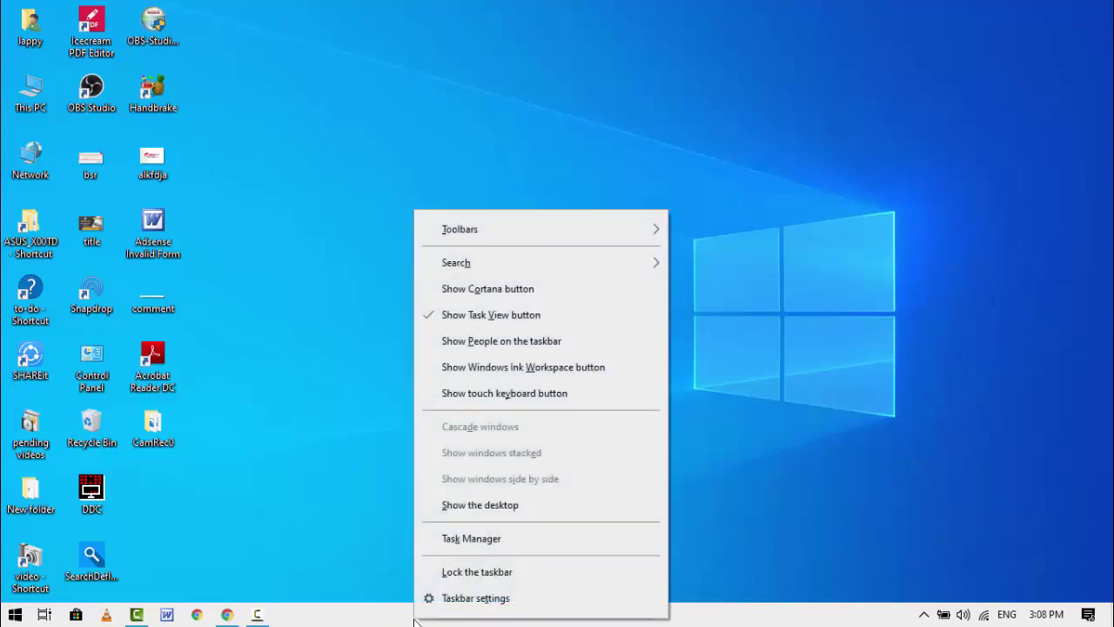
left_click(492, 540)
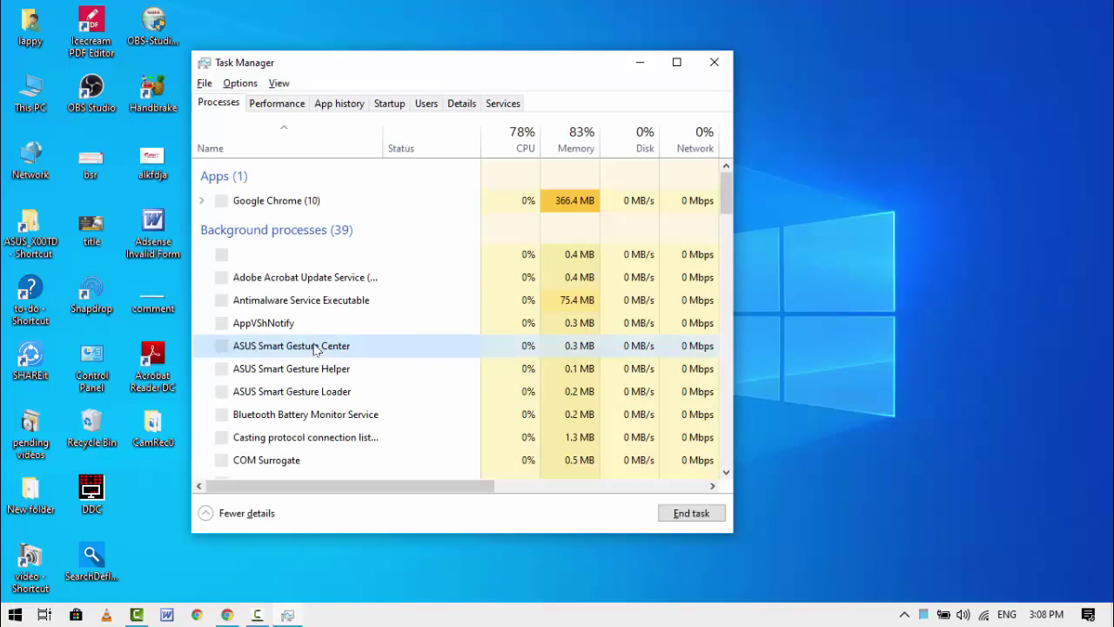
scroll(318, 405, "down", 20)
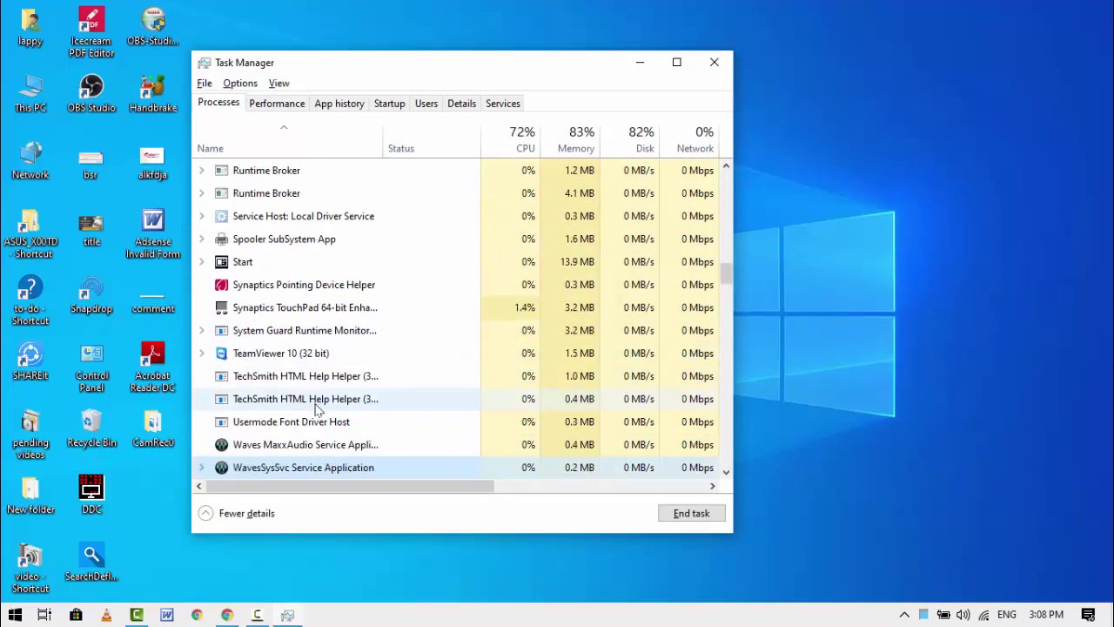
scroll(317, 409, "down", 15)
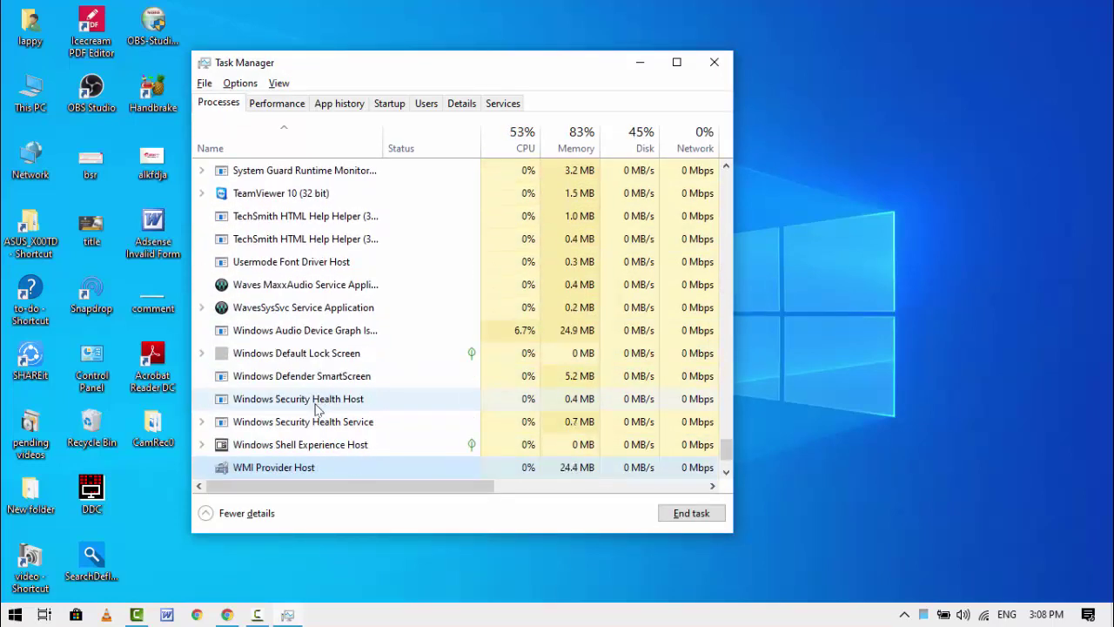
right_click(309, 444)
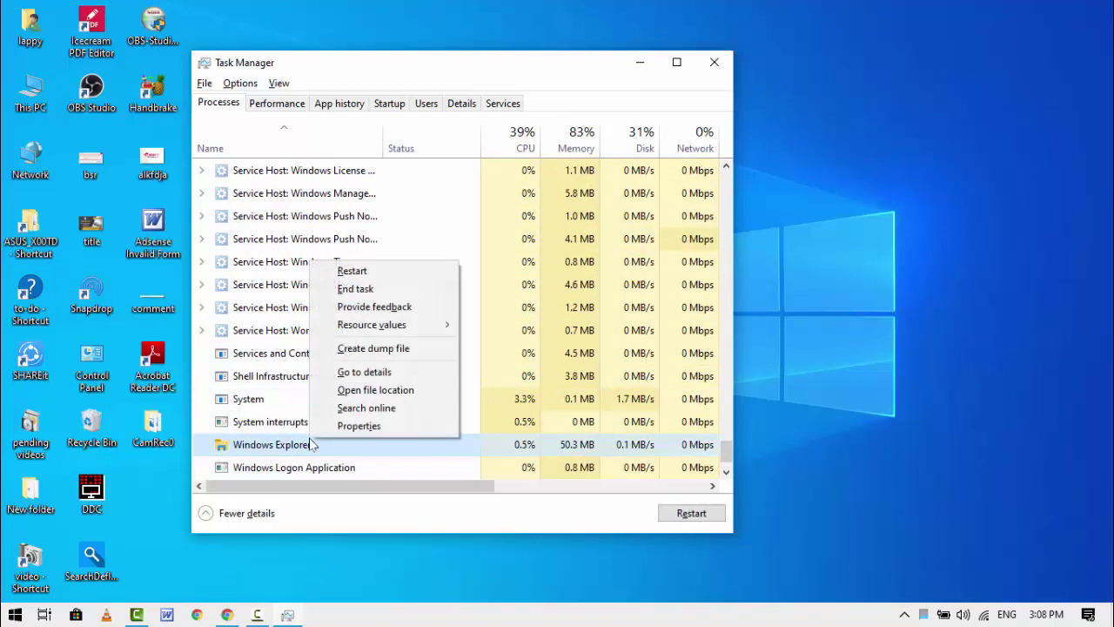
left_click(715, 63)
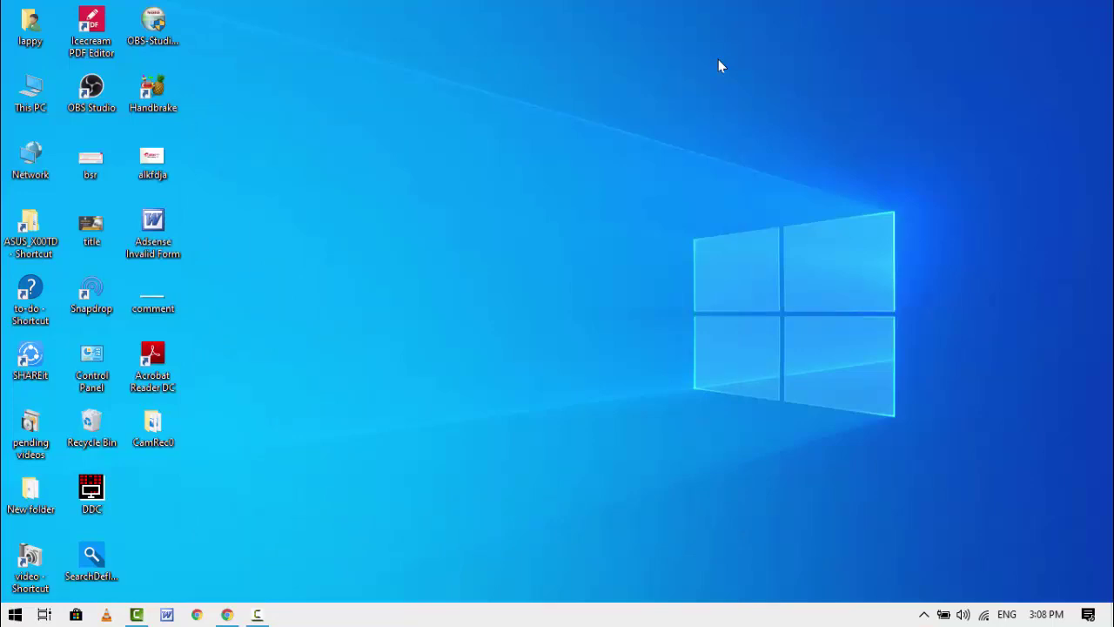
Review the touchpad settings under Devices in Windows Settings, including the tap, scroll and zoom options, and close Settings
key("super+i")
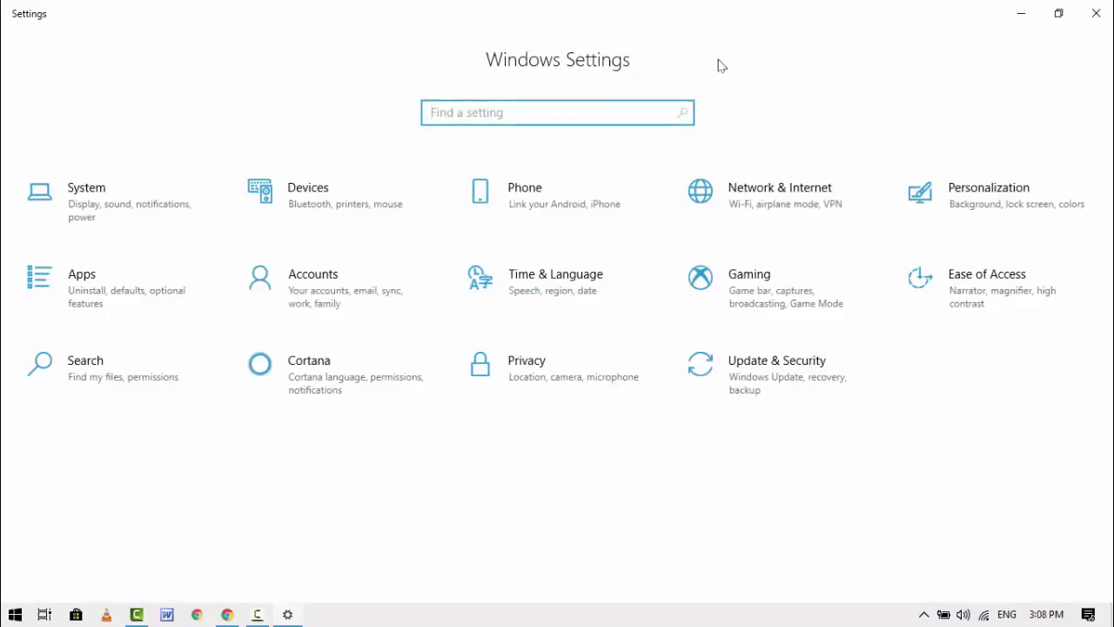
left_click(304, 193)
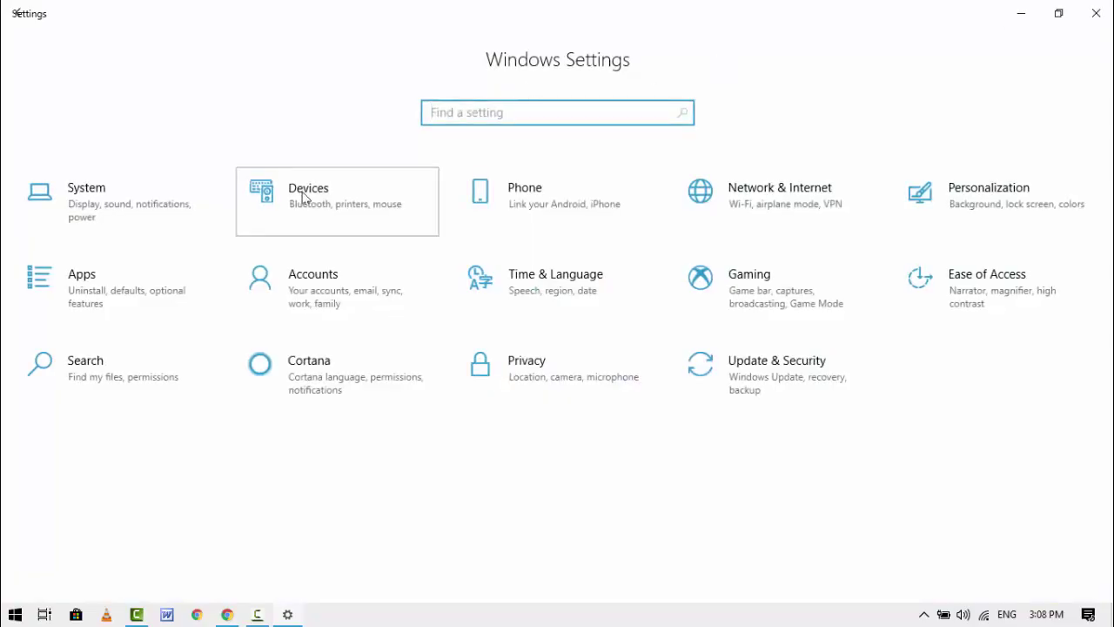
left_click(54, 304)
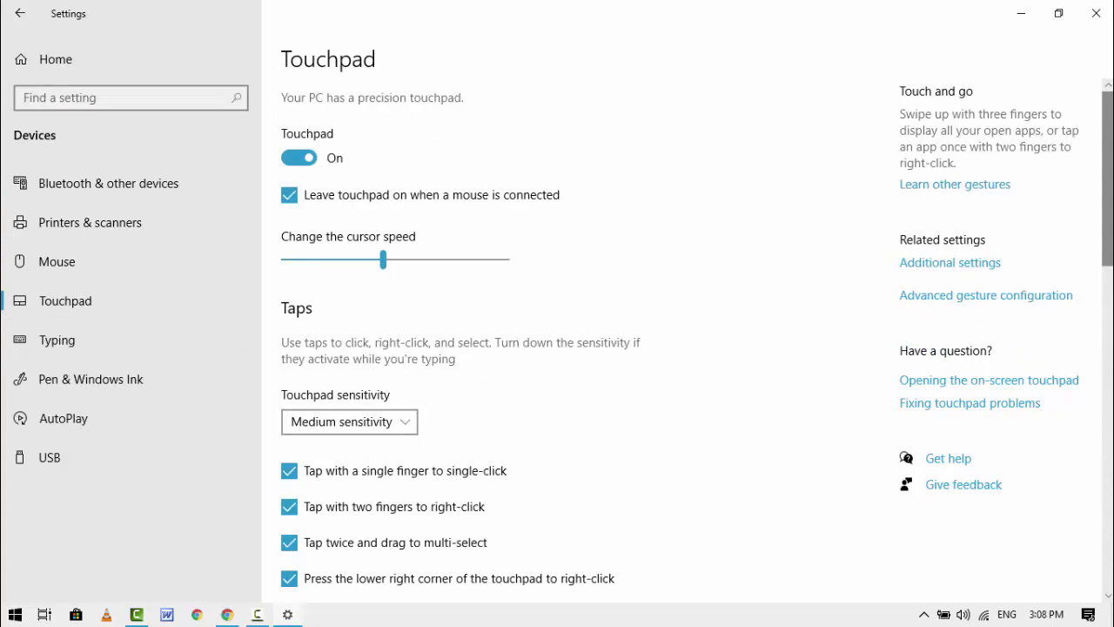
left_click_drag(1109, 169, 1111, 269)
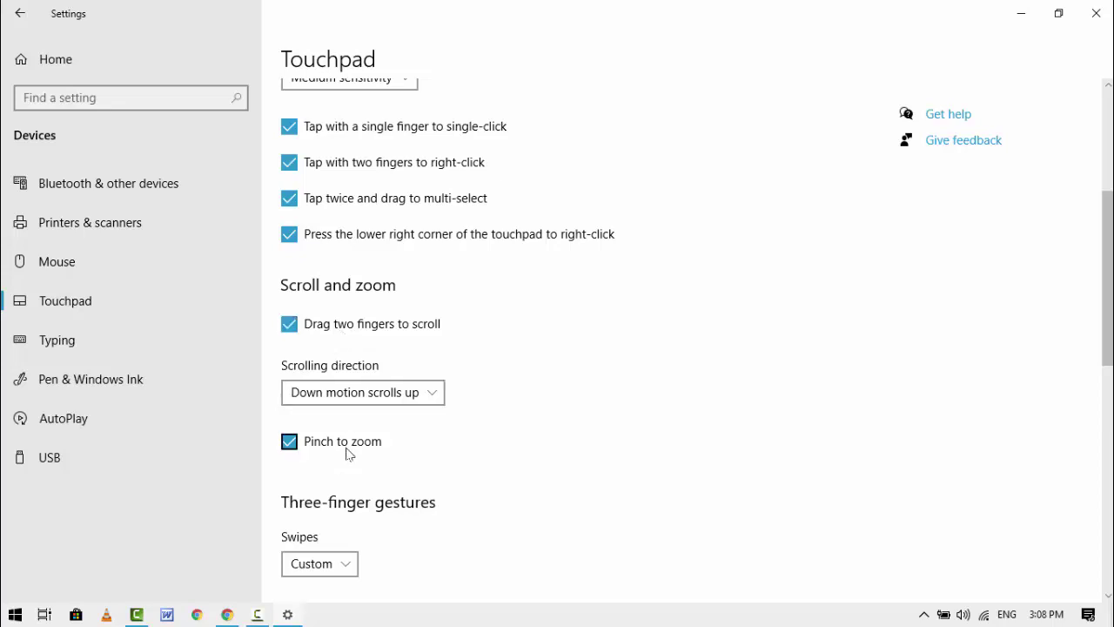
left_click(1096, 13)
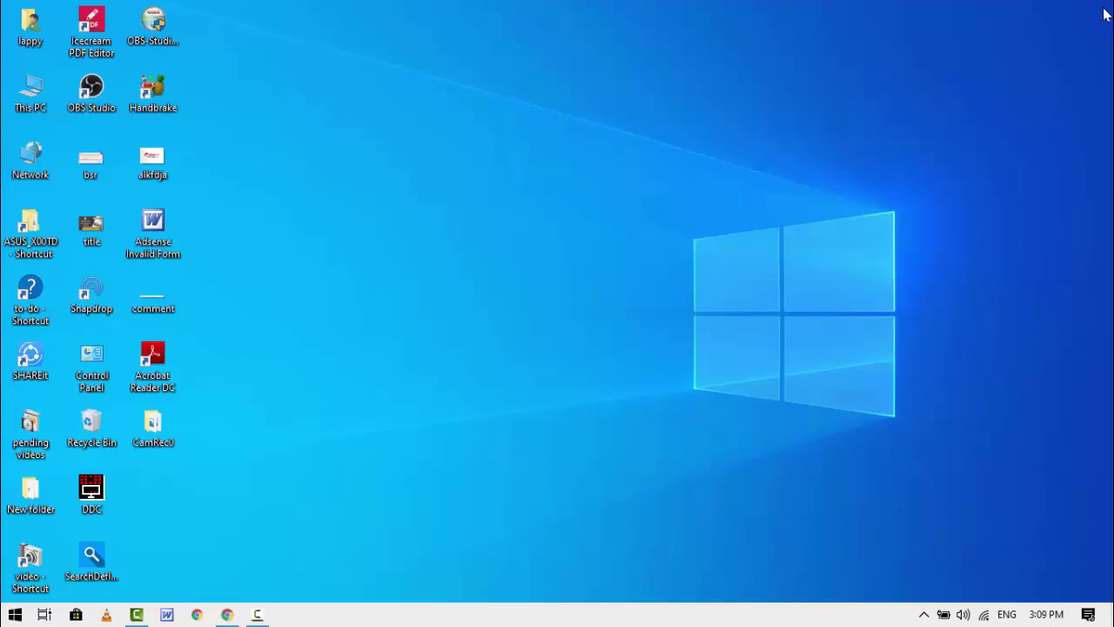
Open the Mouse Properties from the Hardware and Sound section of Control Panel
key("super")
type("cp")
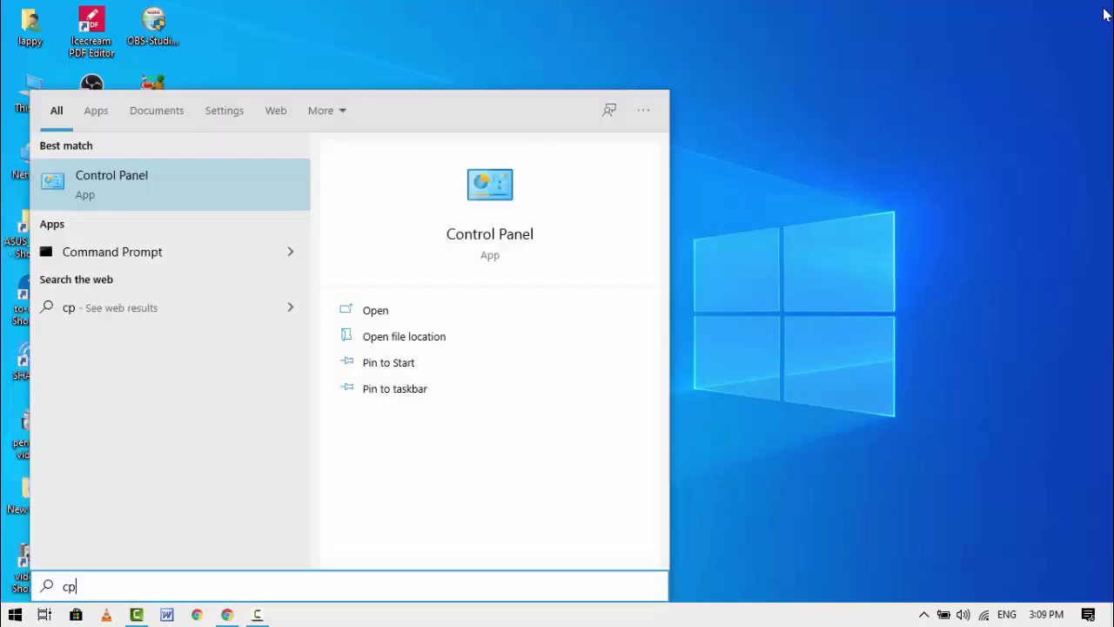
key("Return")
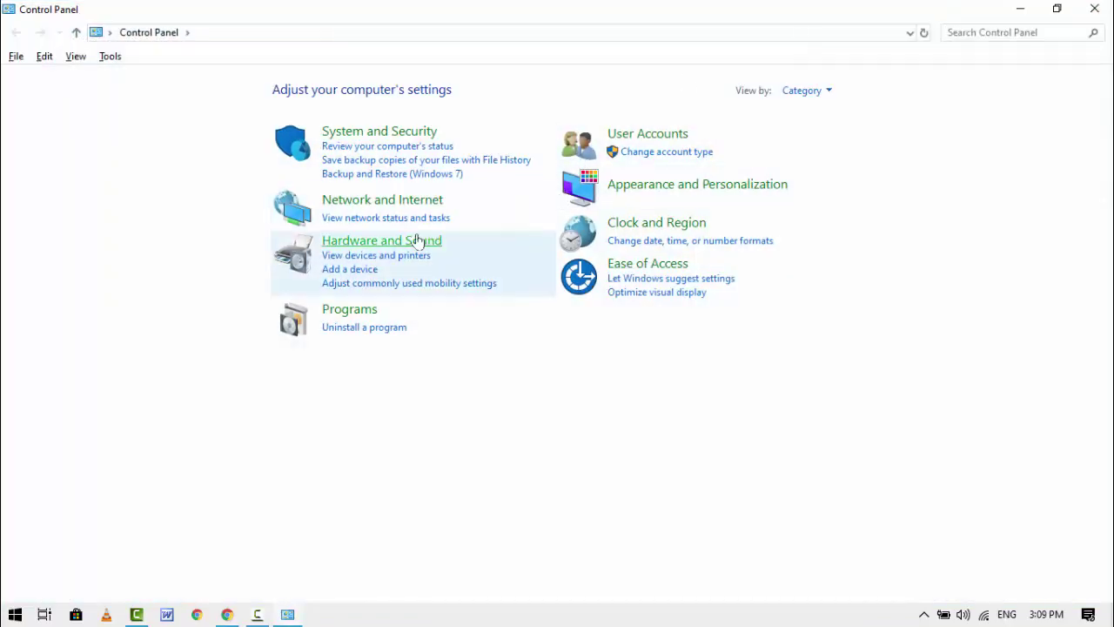
left_click(398, 243)
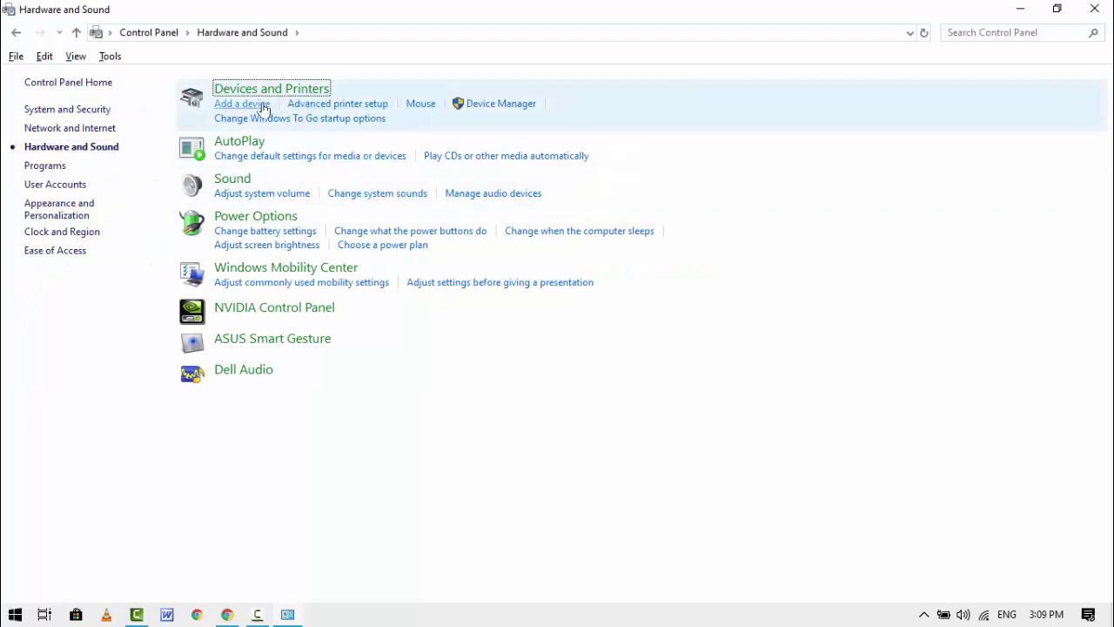
left_click(427, 106)
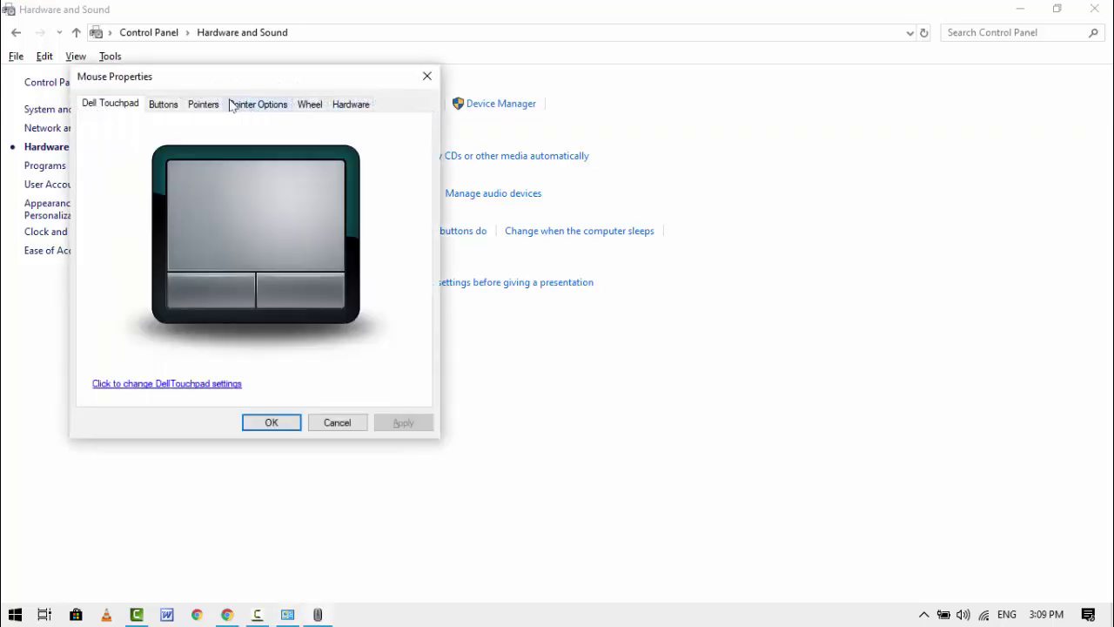
View the available pointer schemes in Mouse Properties without choosing another one, and close the dialog and Control Panel
left_click(201, 105)
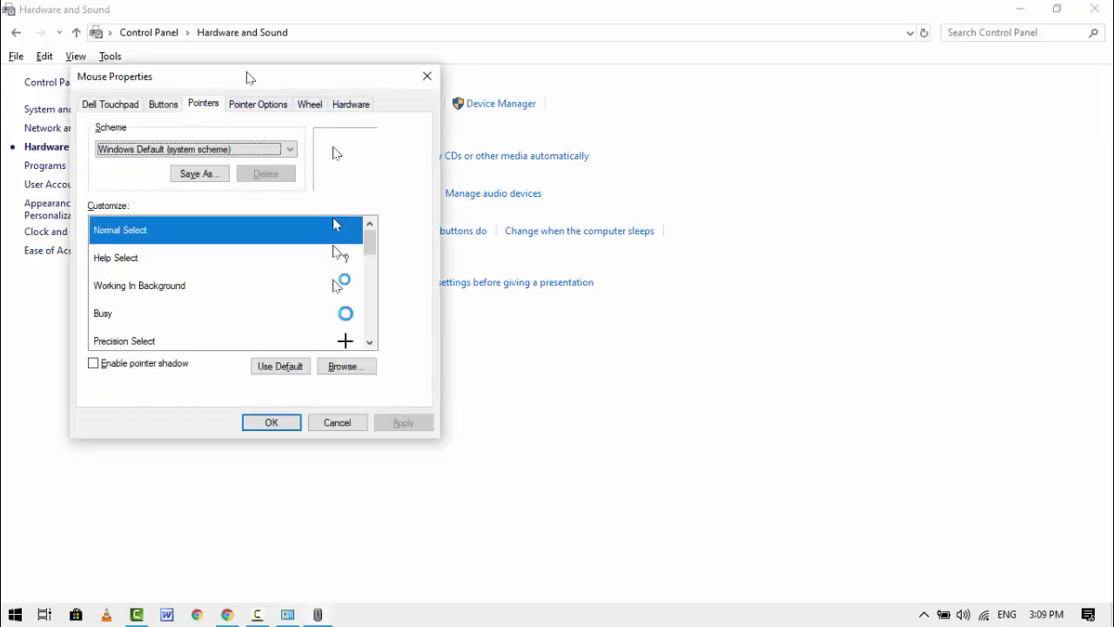
left_click_drag(249, 78, 321, 98)
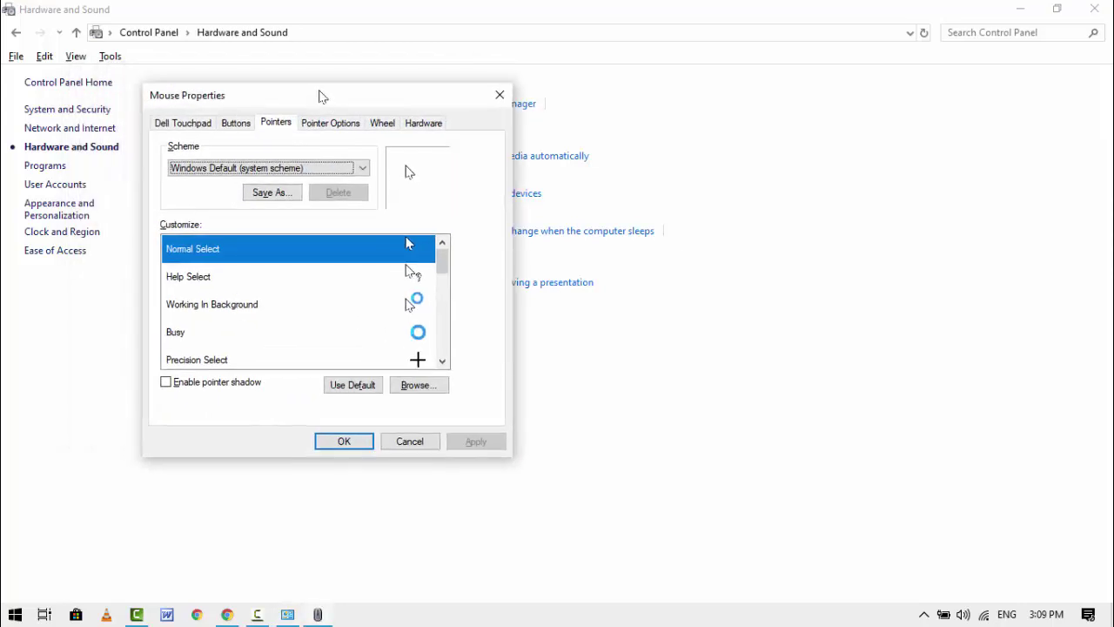
left_click(256, 171)
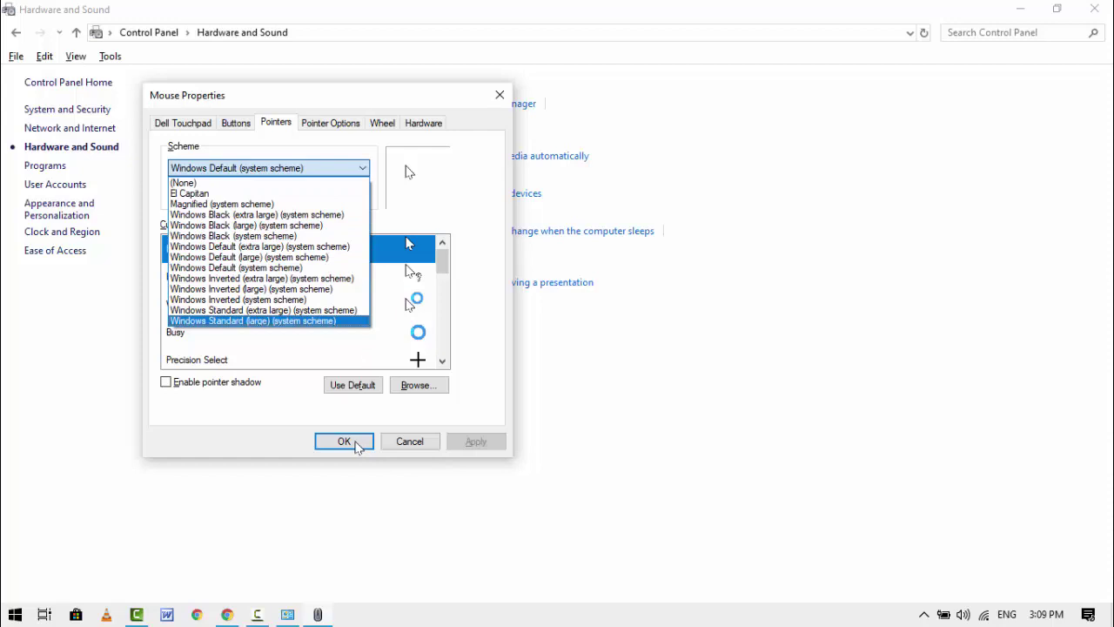
left_click(355, 443)
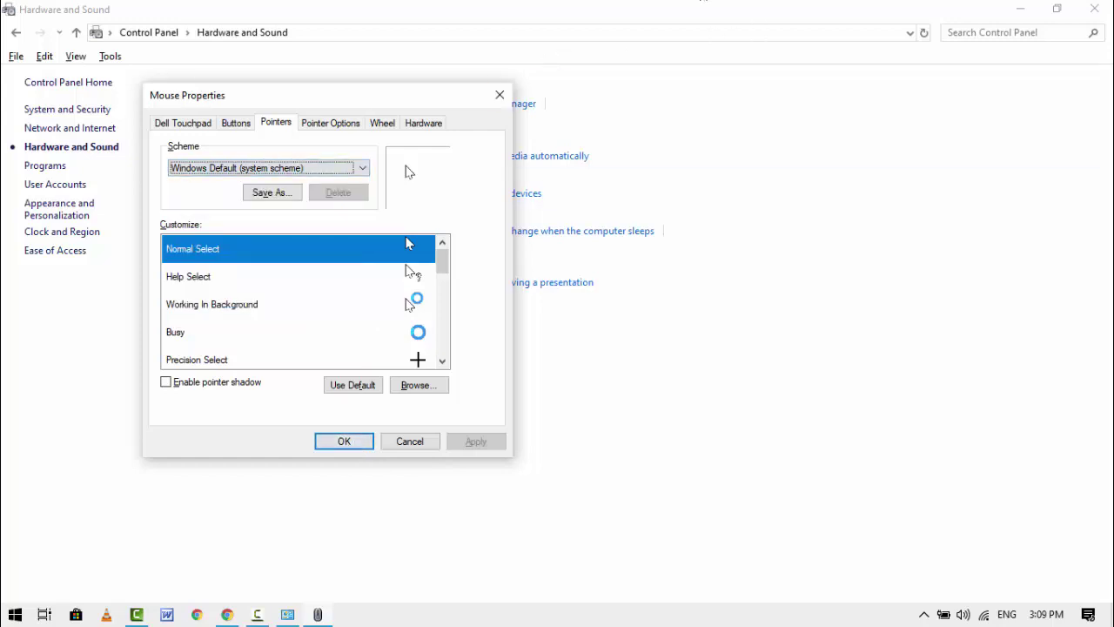
left_click(499, 95)
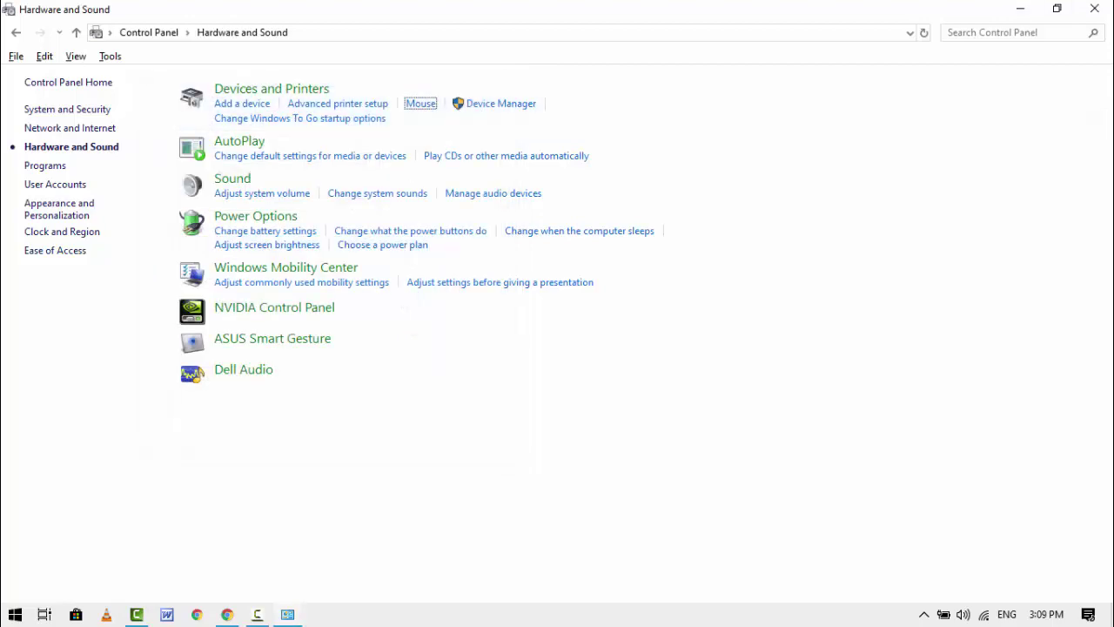
left_click(1097, 9)
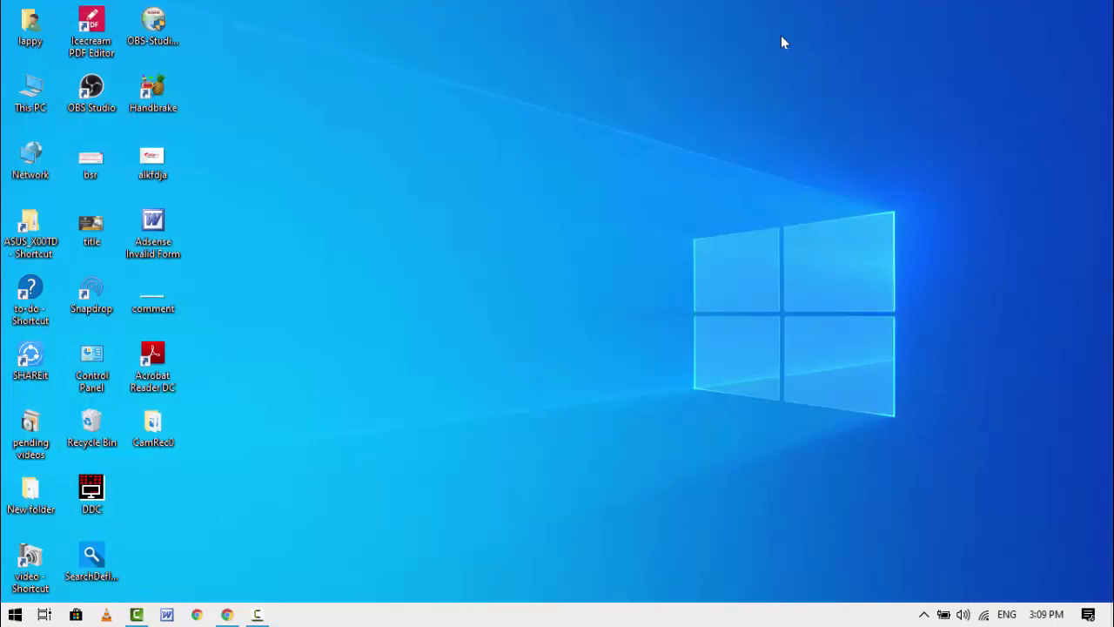
Open the properties of the ASUS Touchpad under Mice and other pointing devices in Device Manager
key("super+x")
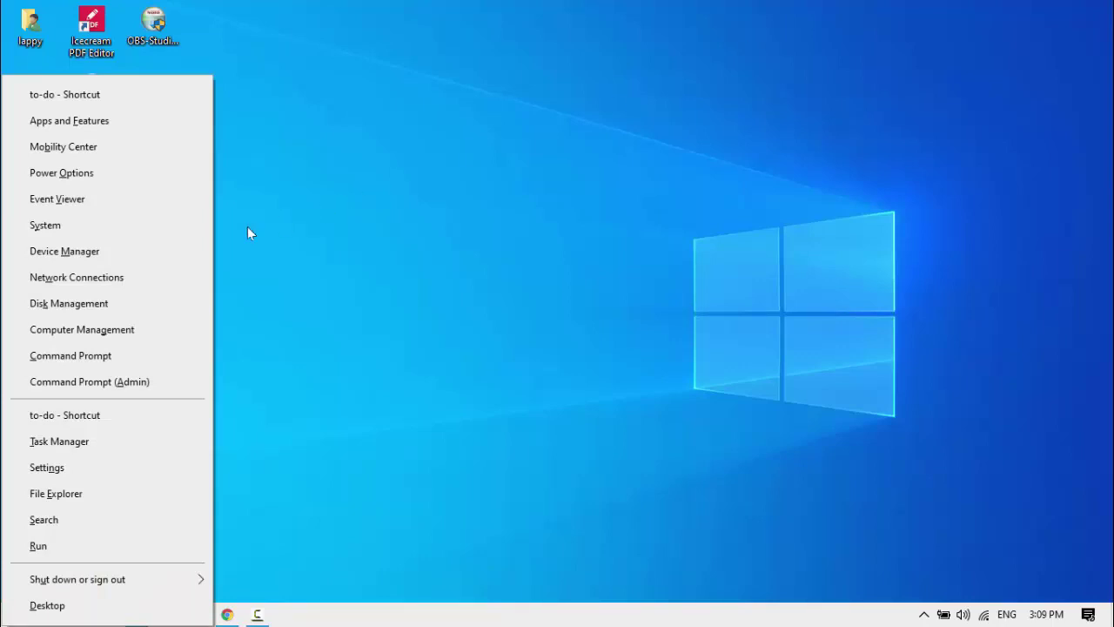
left_click(124, 259)
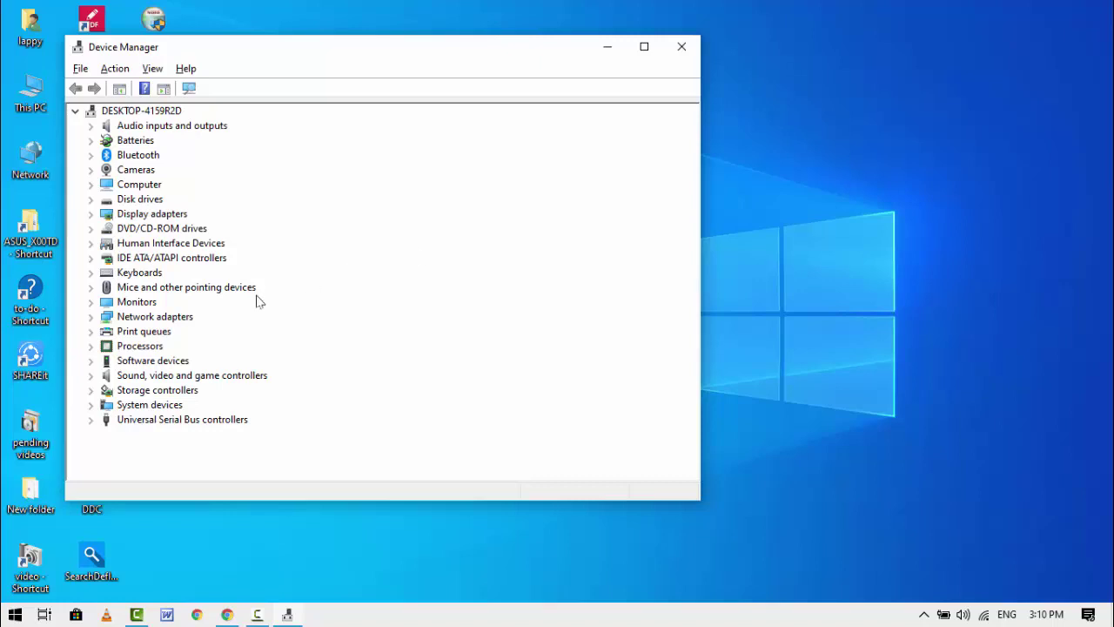
left_click(146, 331)
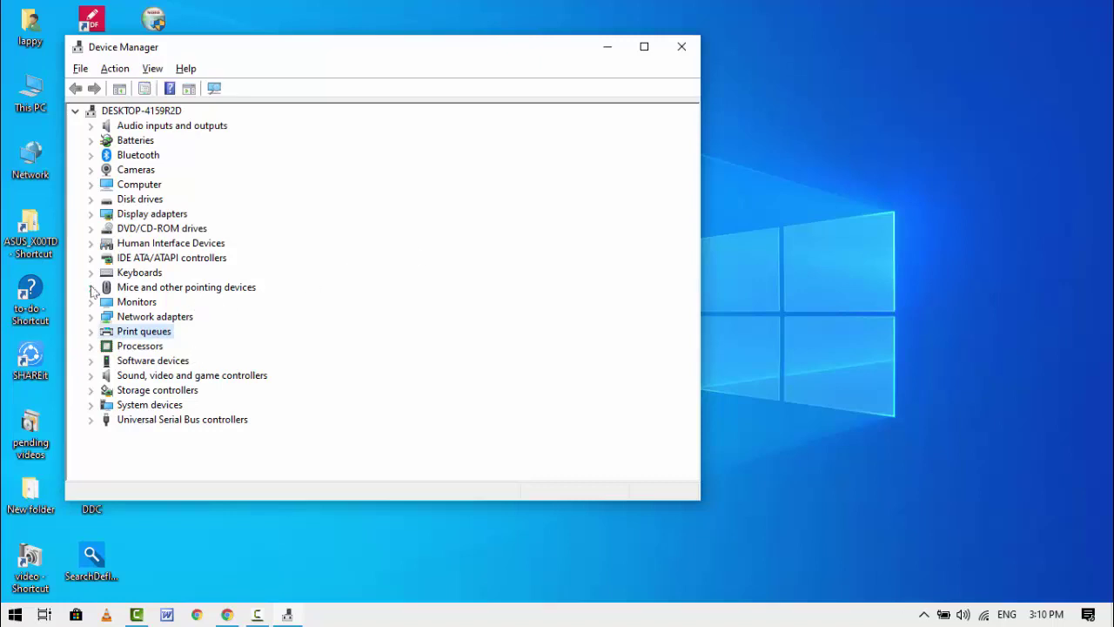
left_click(91, 288)
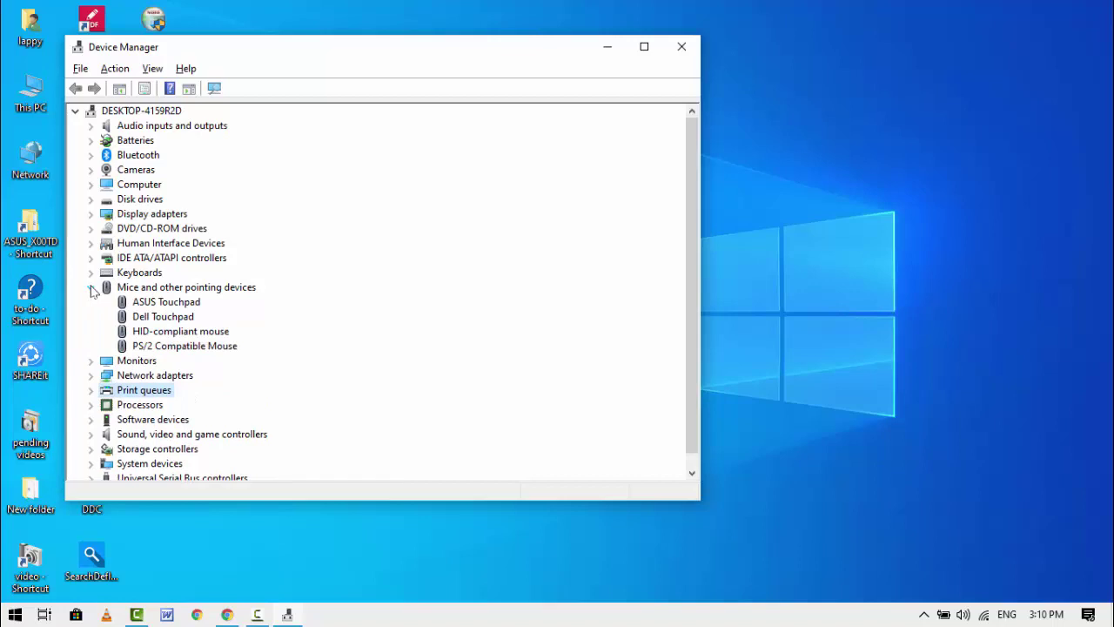
right_click(191, 304)
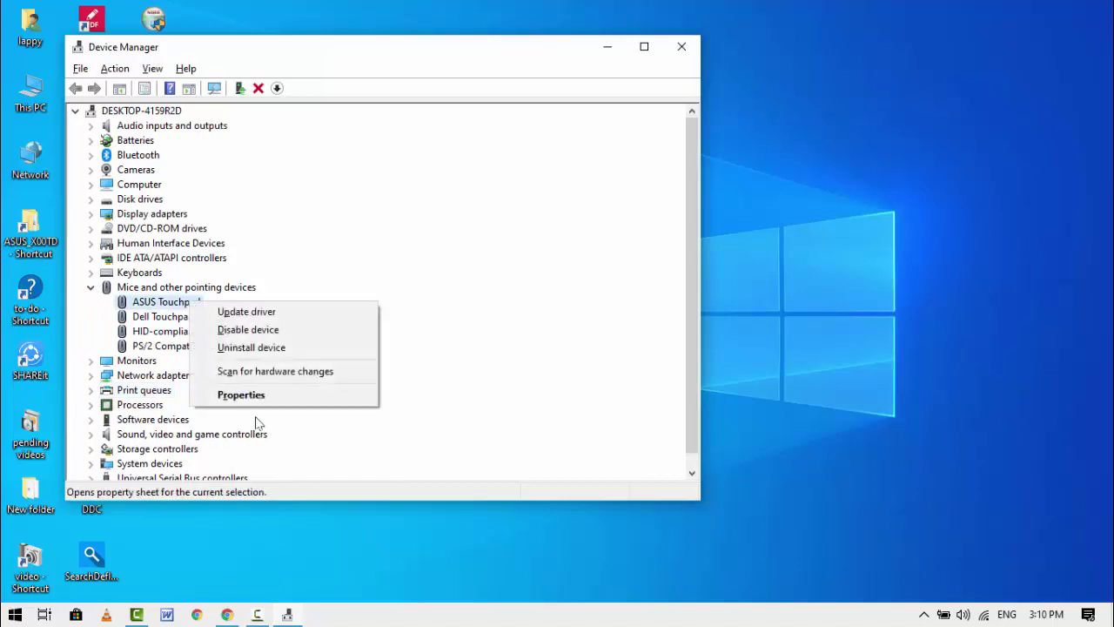
left_click(248, 396)
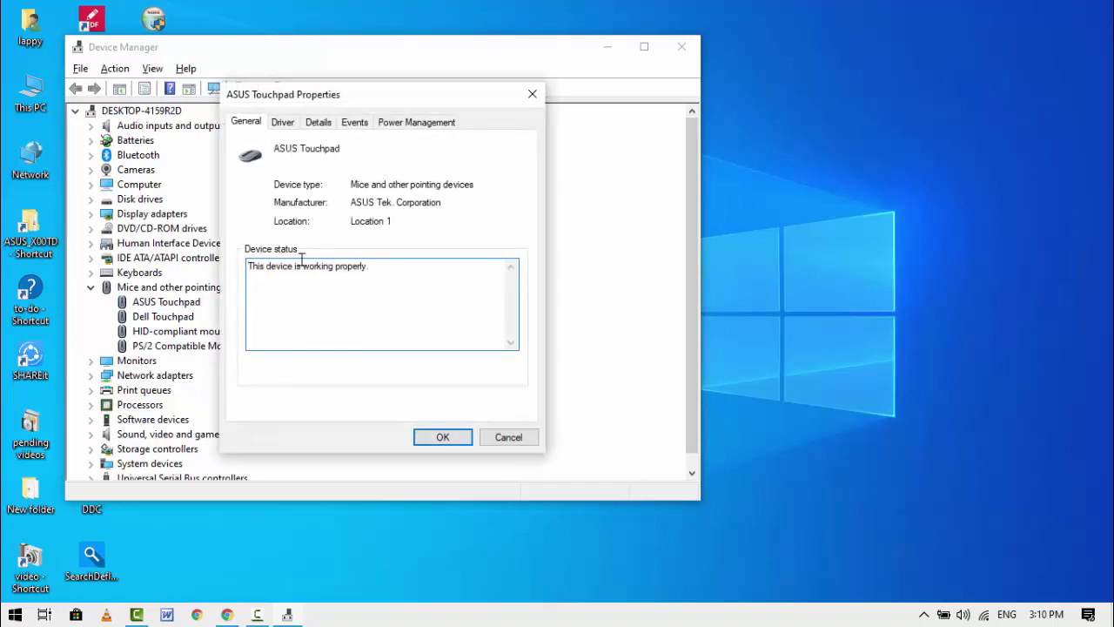
View the ASUS Touchpad's driver update options for browsing the computer for drivers, and close the wizard and Device Manager without updating
left_click(283, 124)
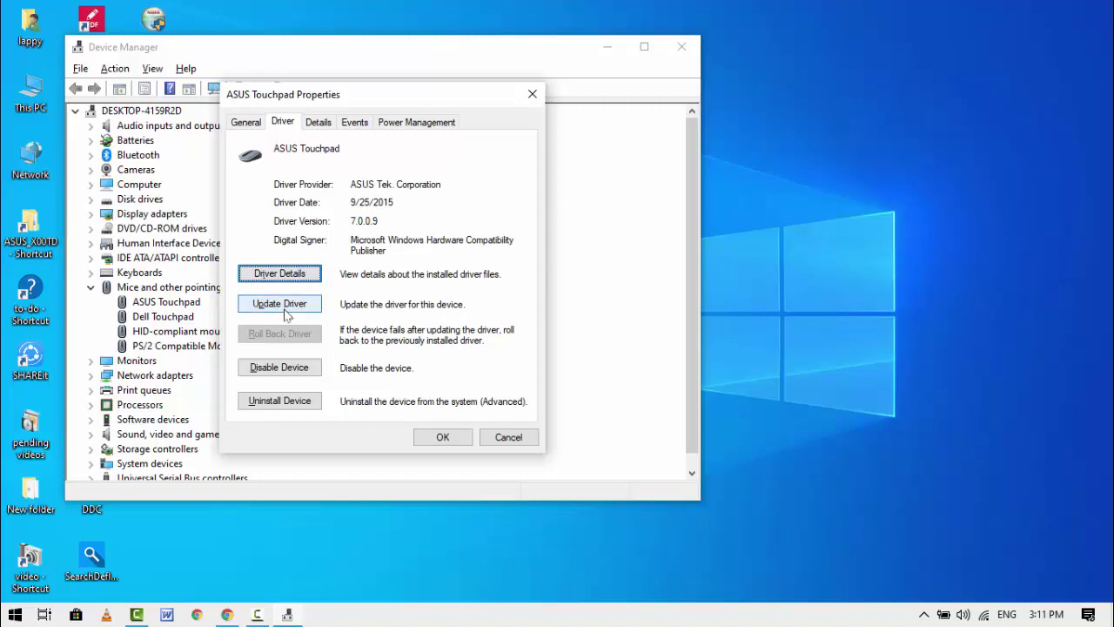
left_click(286, 312)
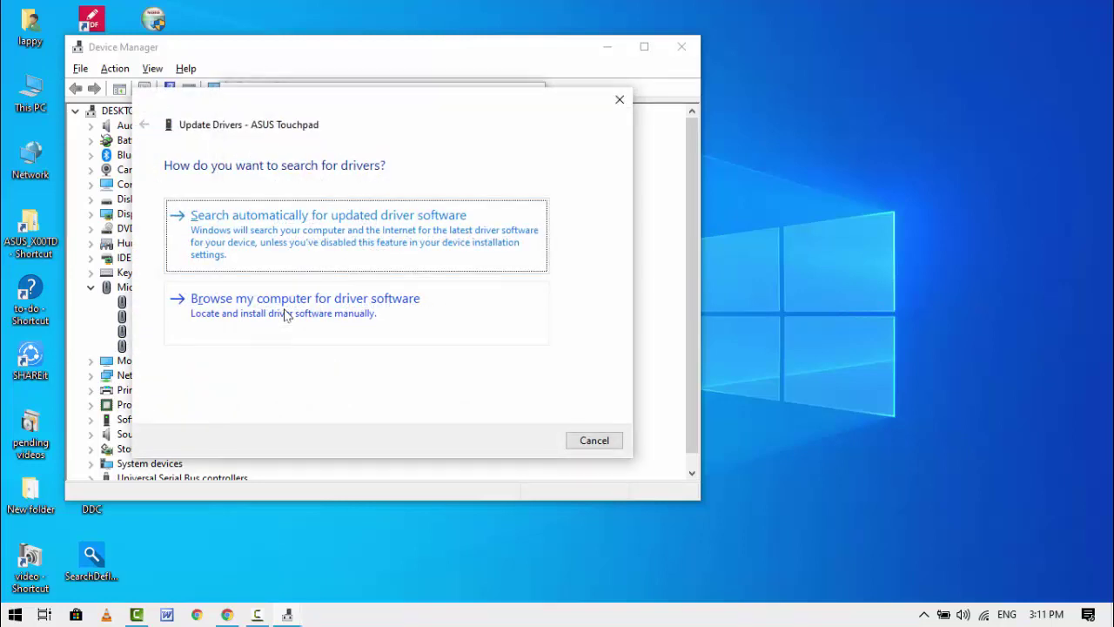
left_click(285, 300)
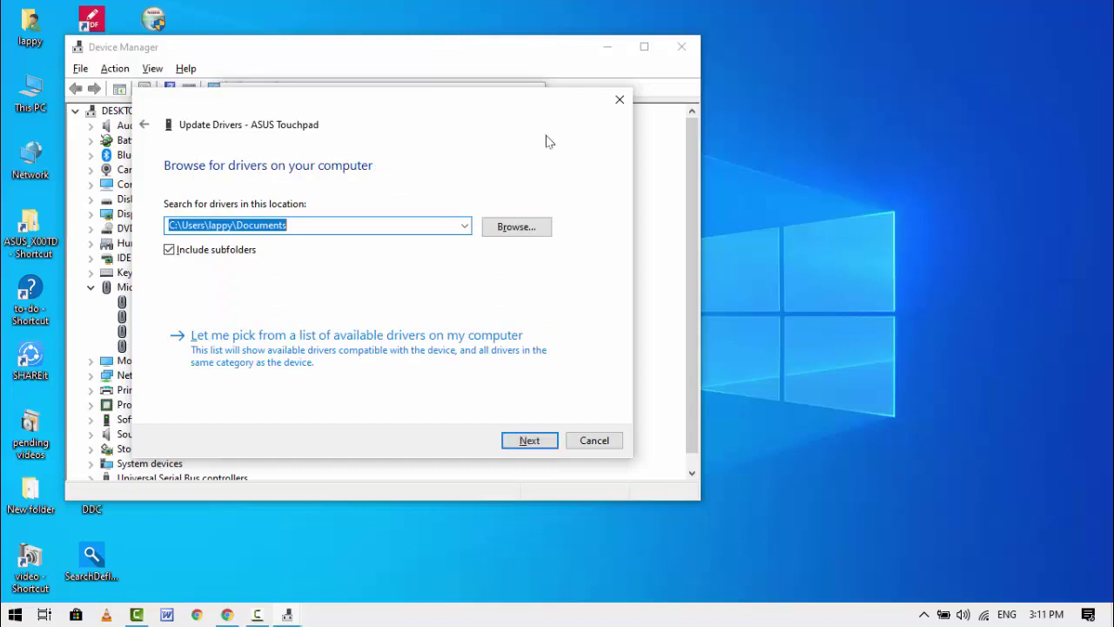
left_click(620, 101)
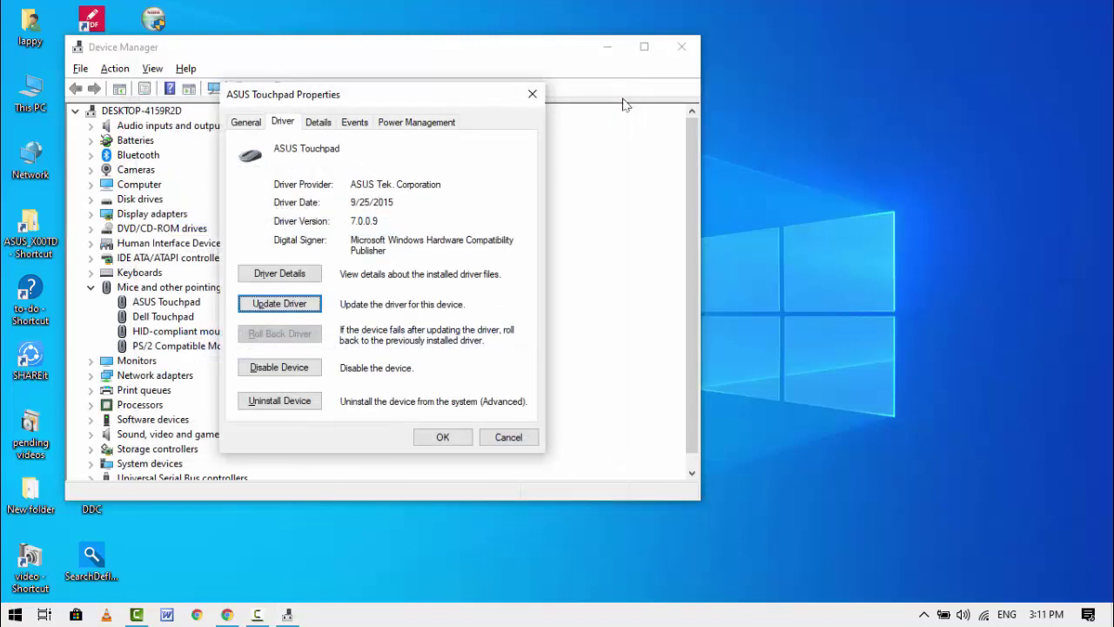
left_click(527, 94)
left_click(679, 48)
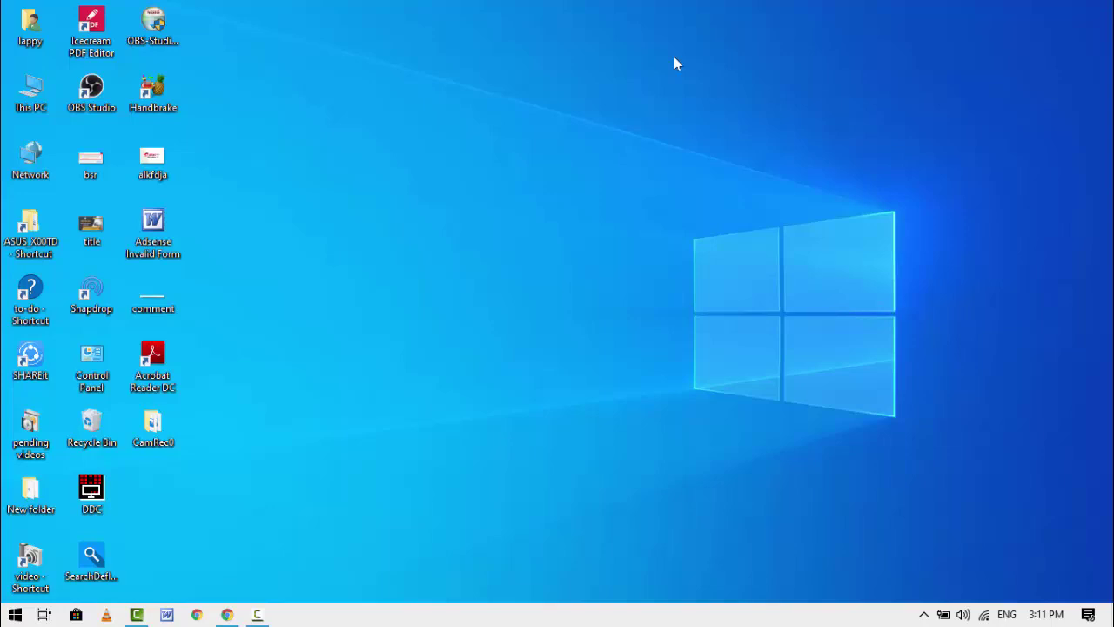
Review the list of troubleshooters under Update & Security in Windows Settings, and close Settings
key("super+i")
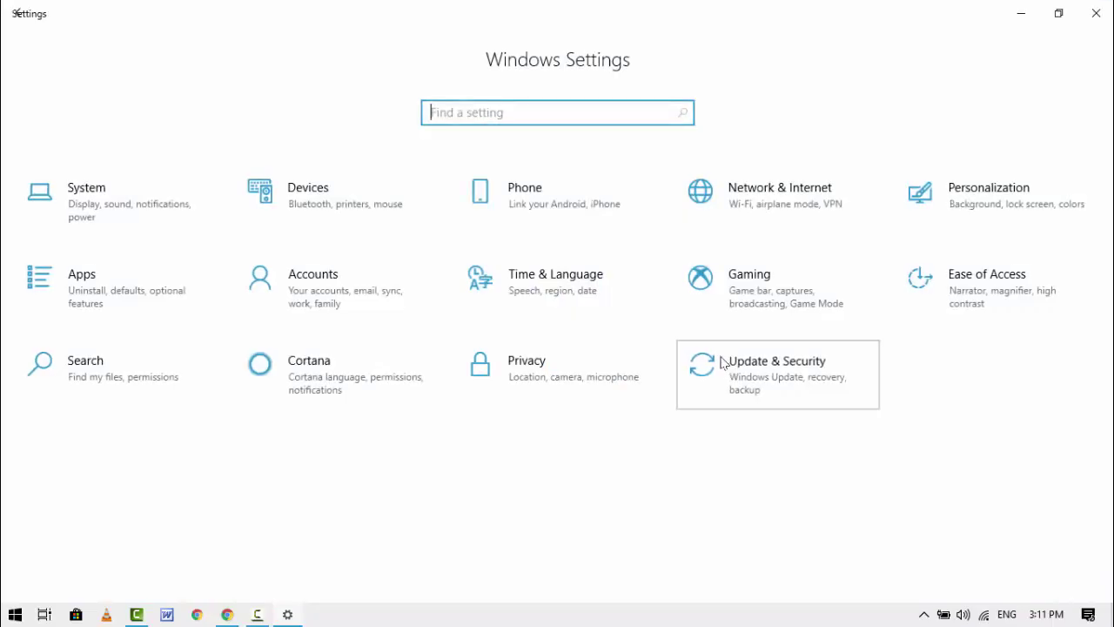
left_click(722, 363)
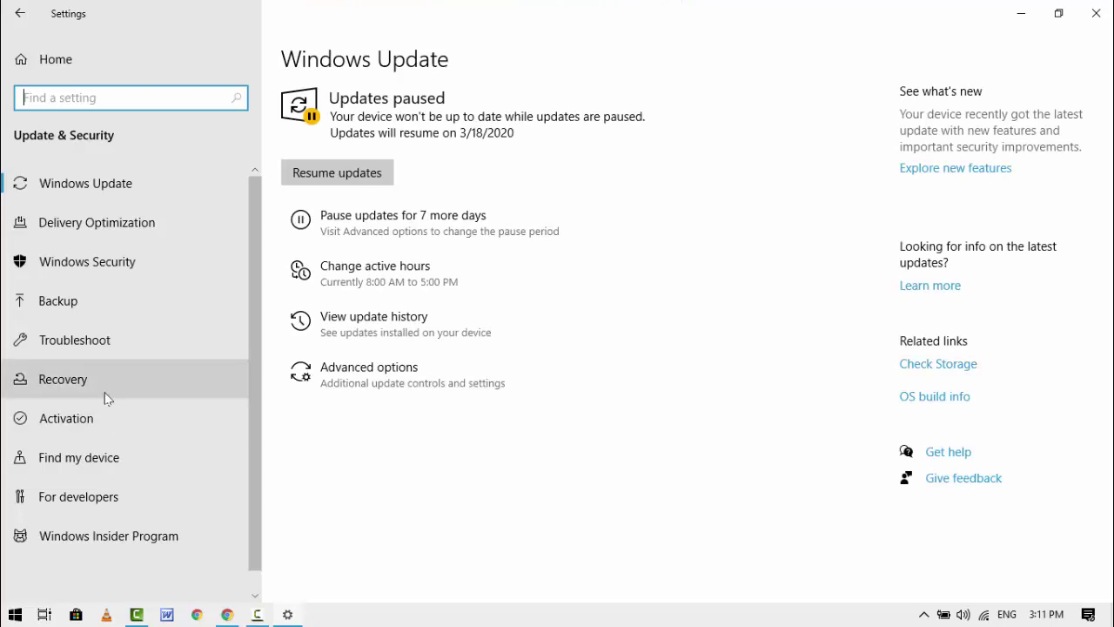
left_click(119, 356)
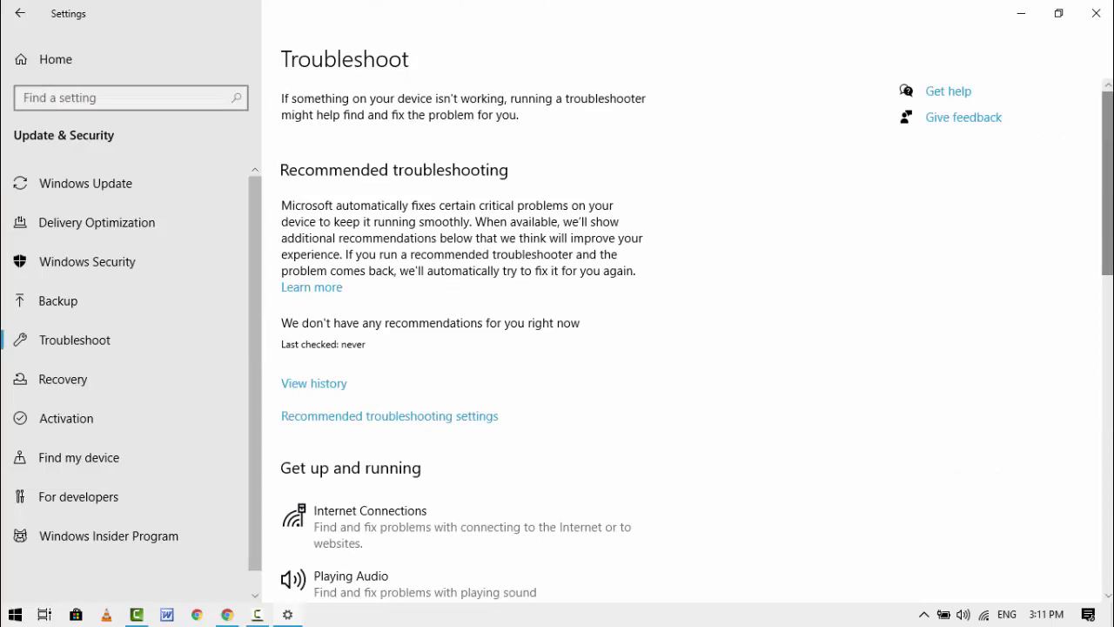
left_click_drag(1110, 193, 1098, 531)
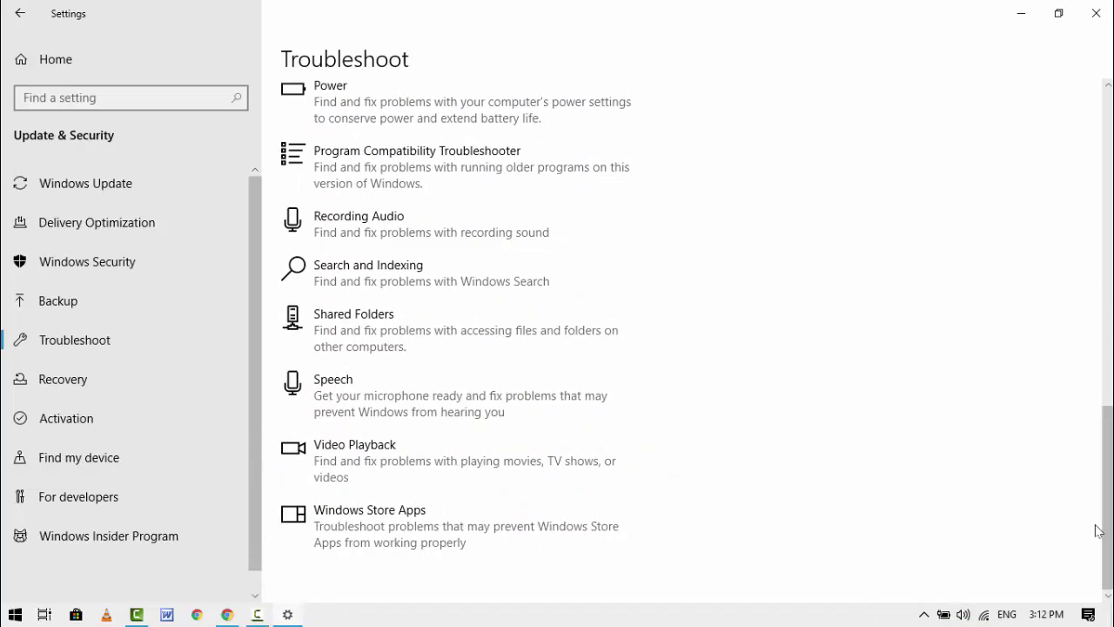
left_click(1096, 13)
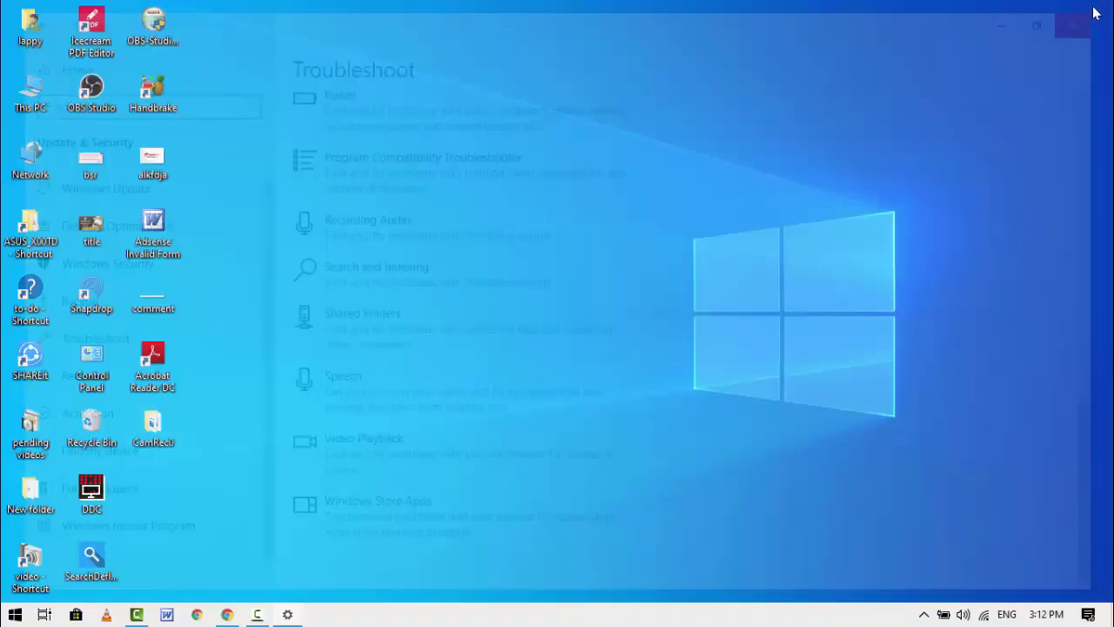